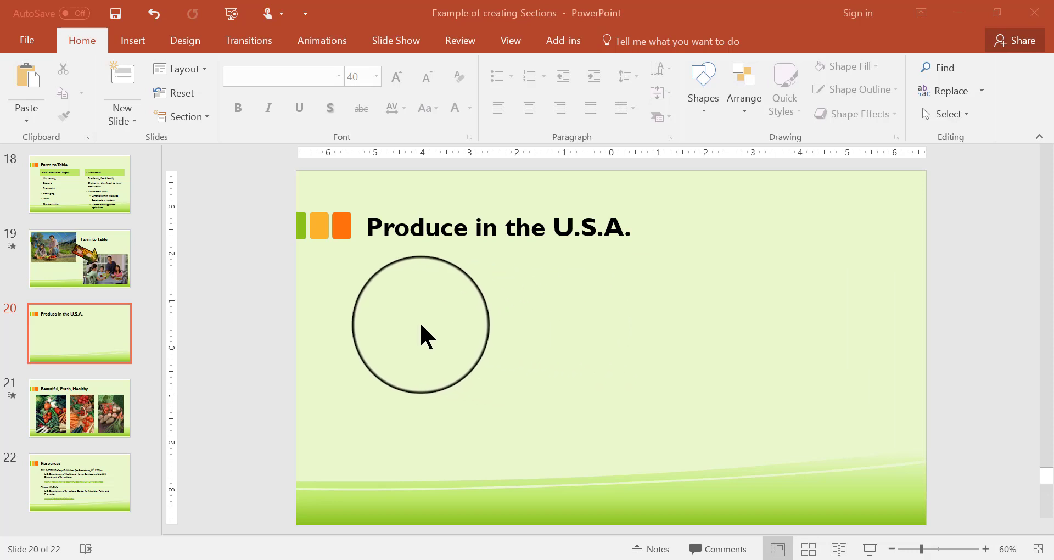
Copy the whole 2017 pie chart in Excel and go back to PowerPoint's slide 20.
click(423, 336)
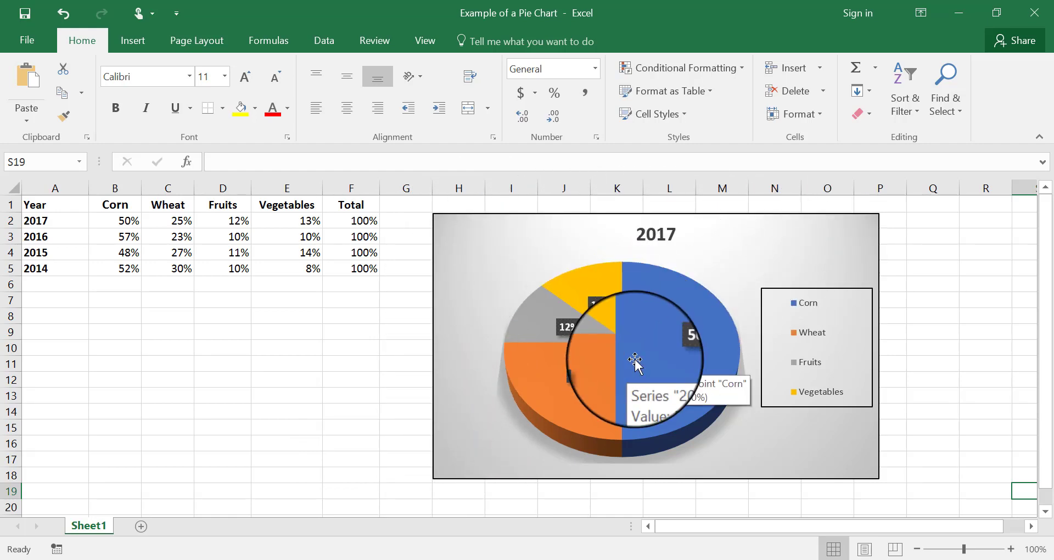
click(619, 352)
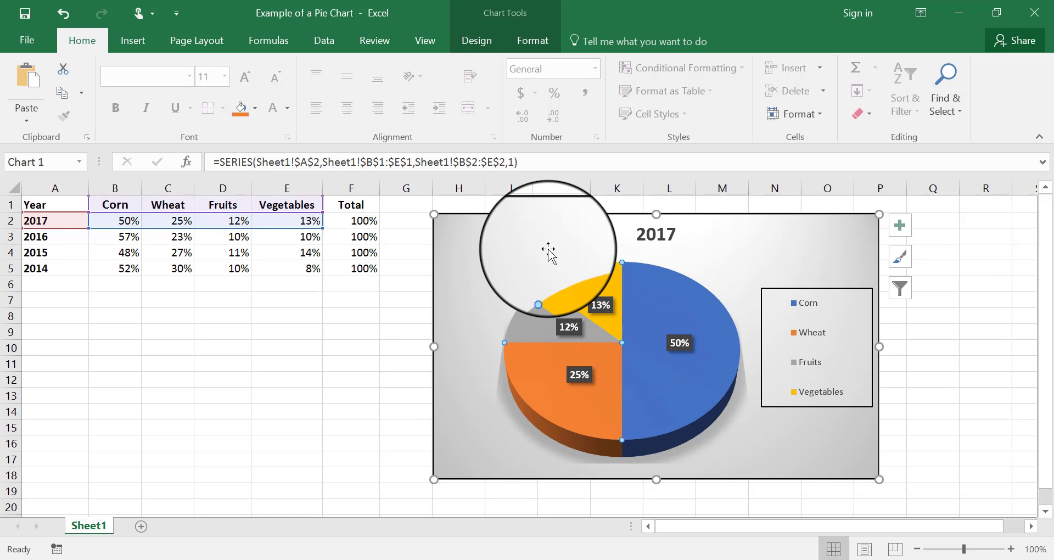
click(480, 245)
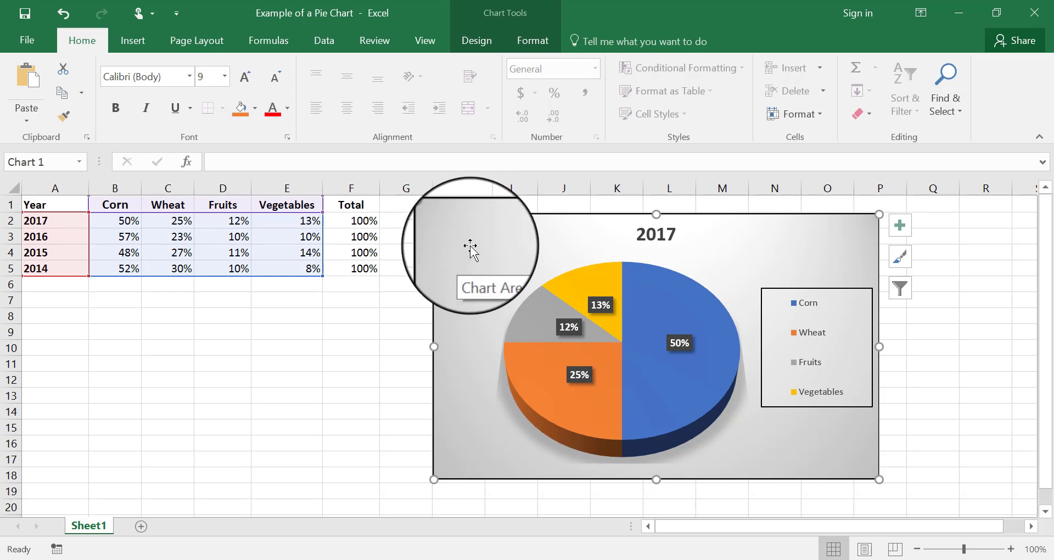
click(470, 247)
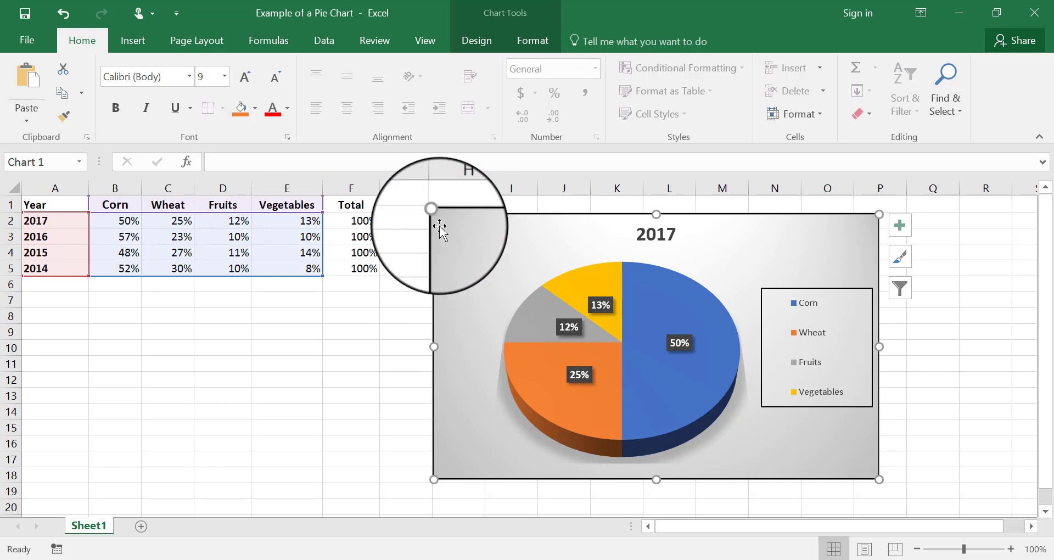
right_click(466, 250)
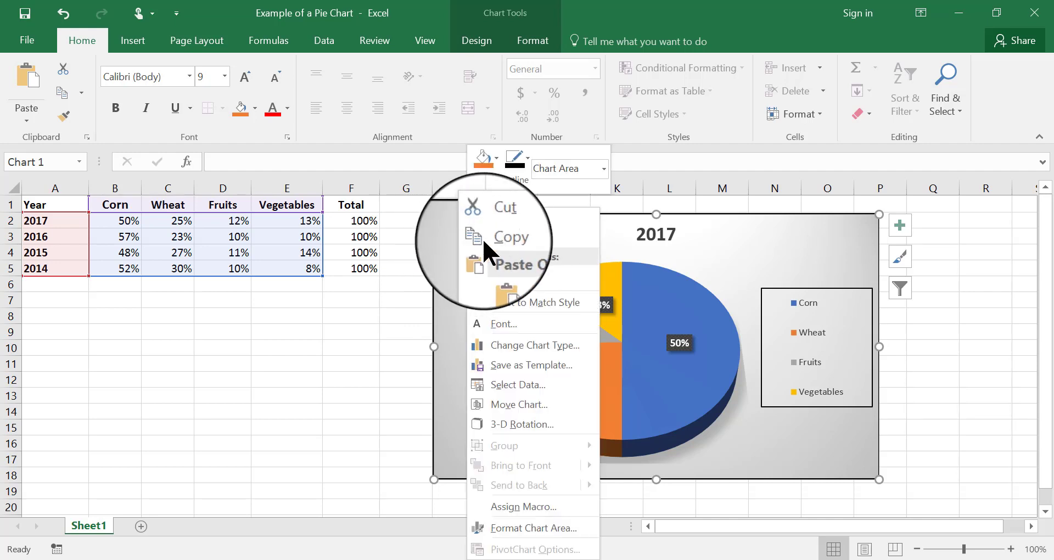
click(497, 242)
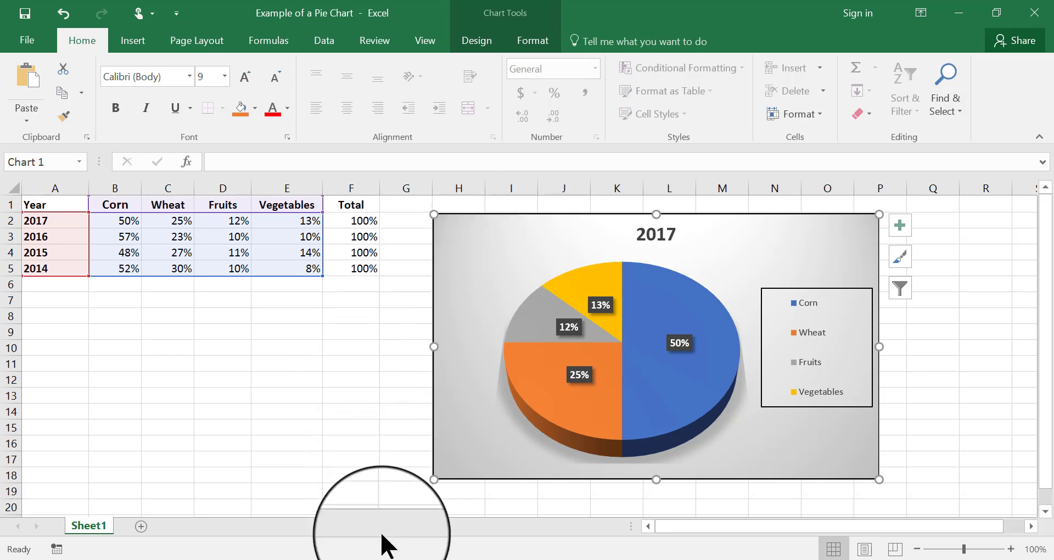
click(392, 557)
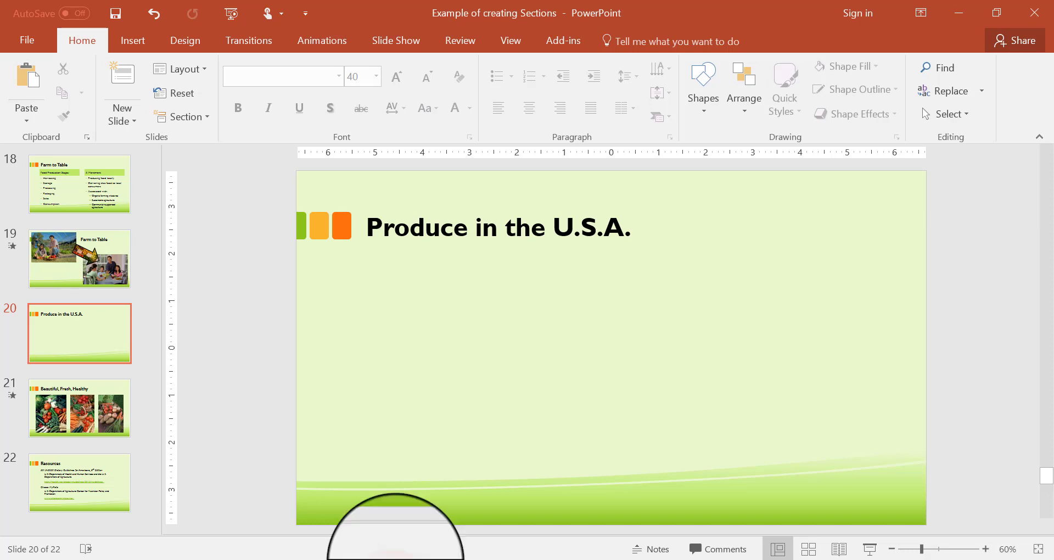
Bring up the paste choices on the empty 'Produce in the U.S.A.' slide.
click(550, 310)
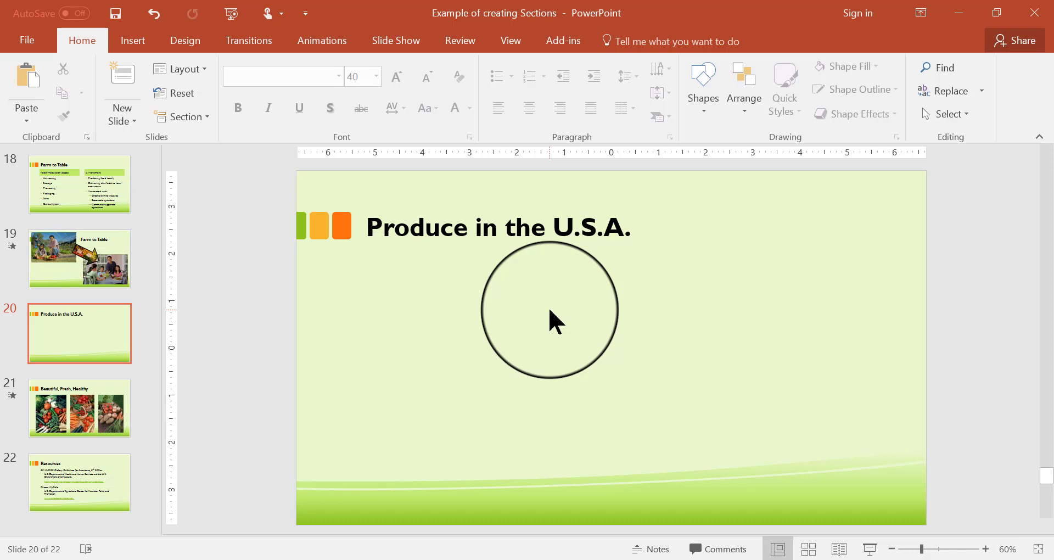
right_click(550, 310)
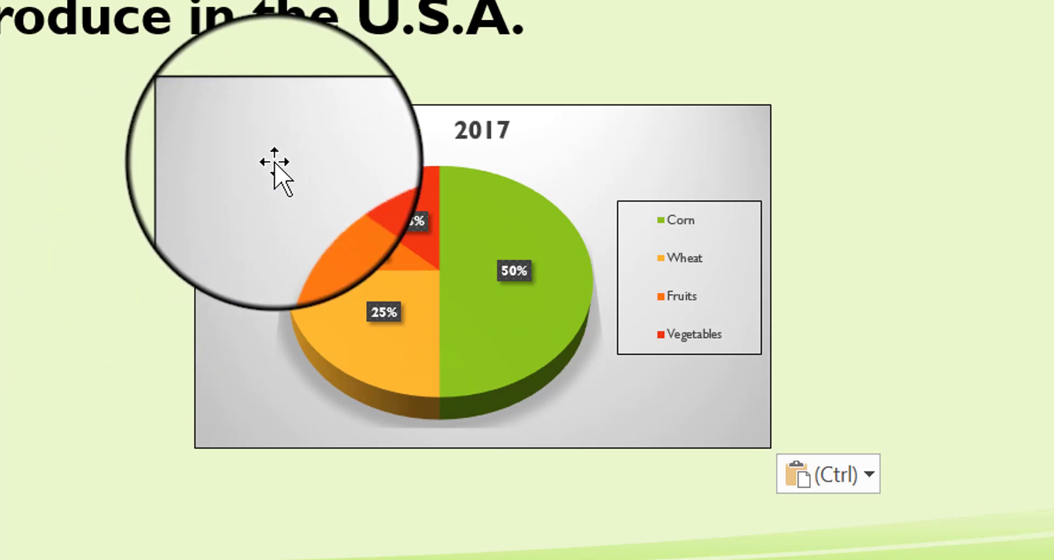
Paste the 2017 pie chart in the slide's green theme with an embedded workbook.
click(275, 161)
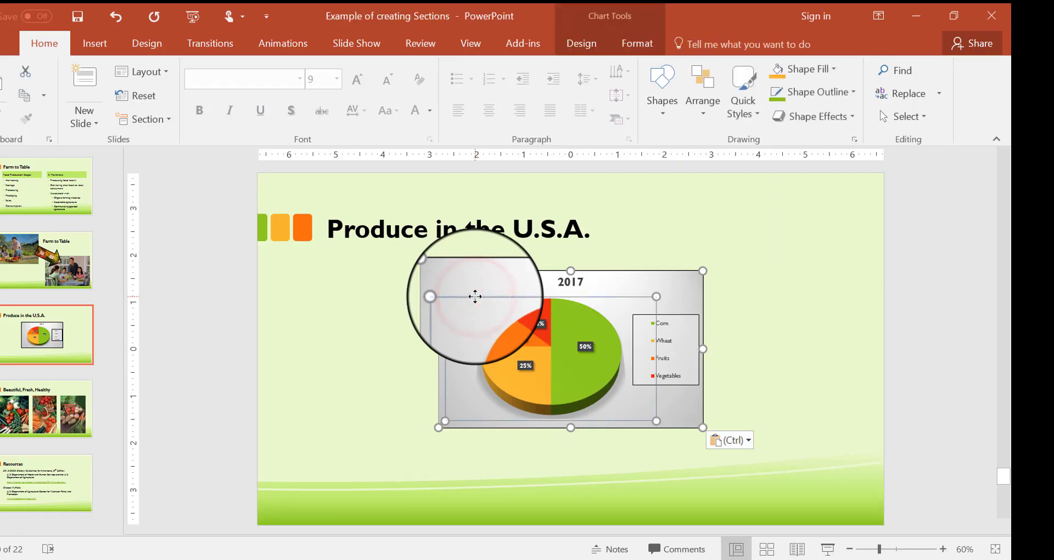
double_click(320, 214)
key(ctrl+v)
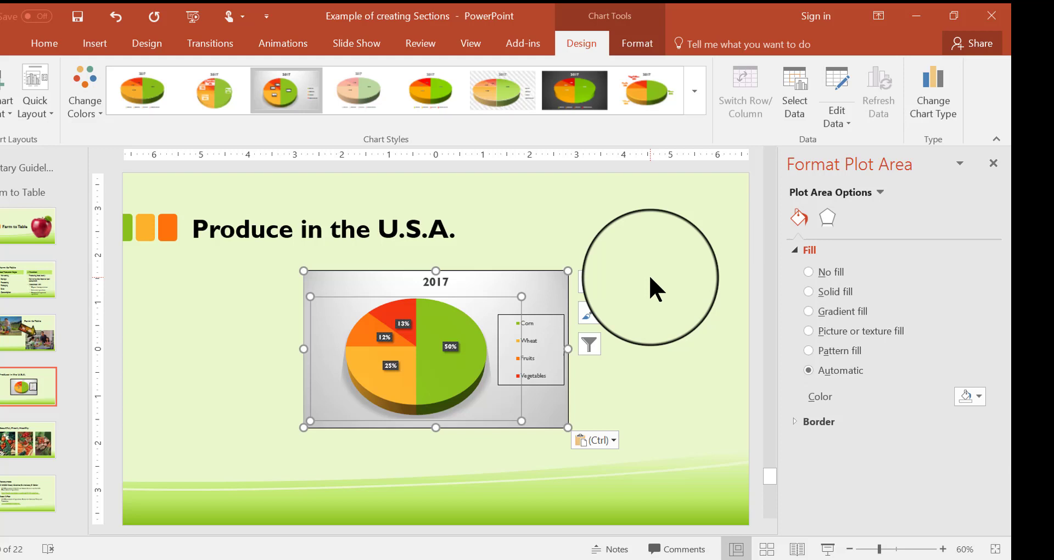
click(650, 277)
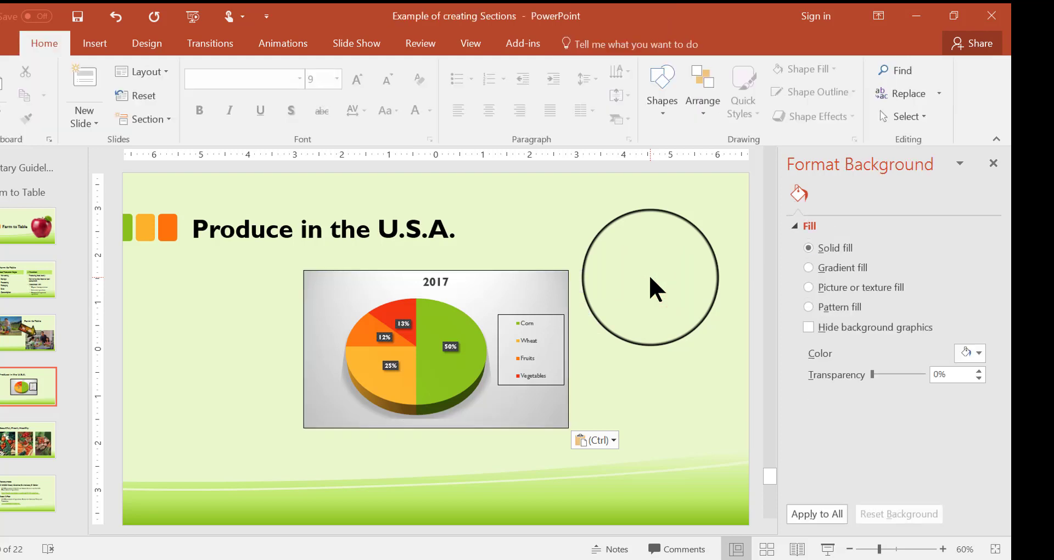
click(401, 557)
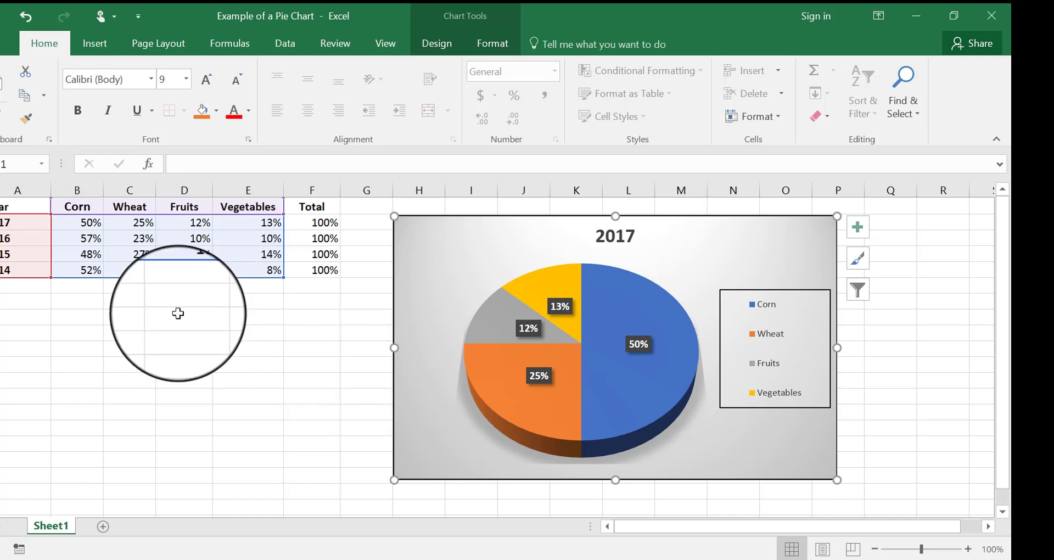
Delete the Wheat values in Excel's column C, removing the Wheat slice.
click(128, 188)
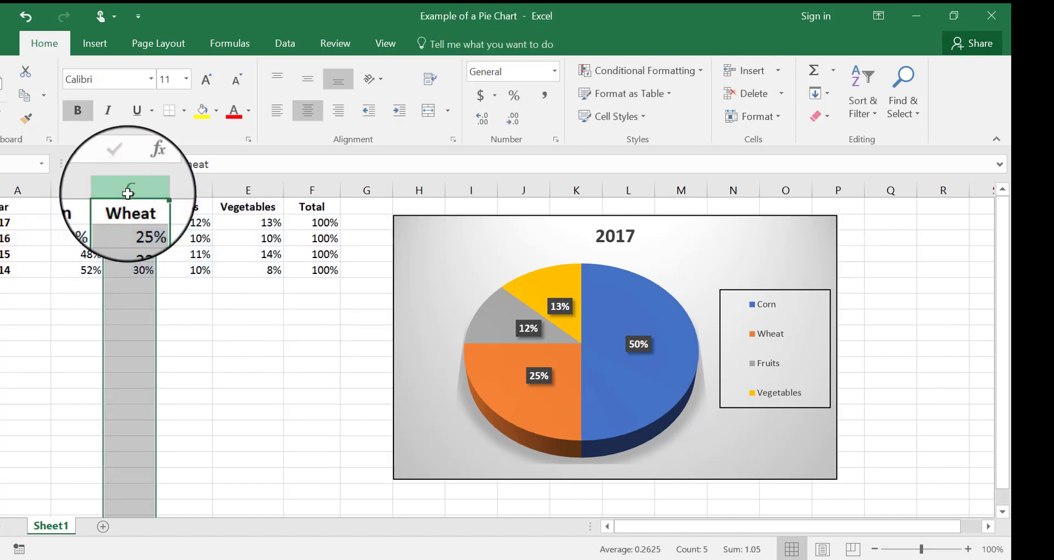
key(Delete)
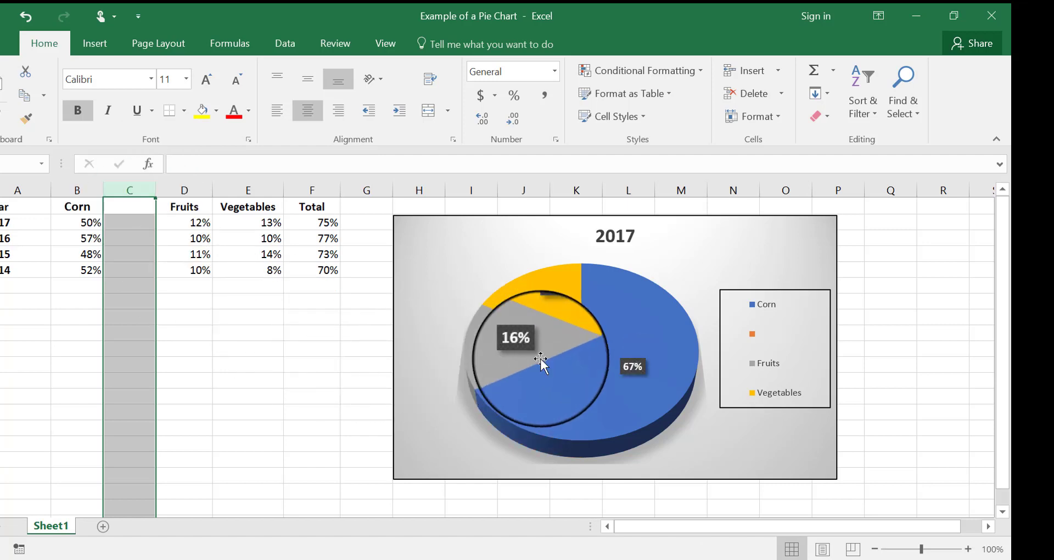
mouse_move(539, 414)
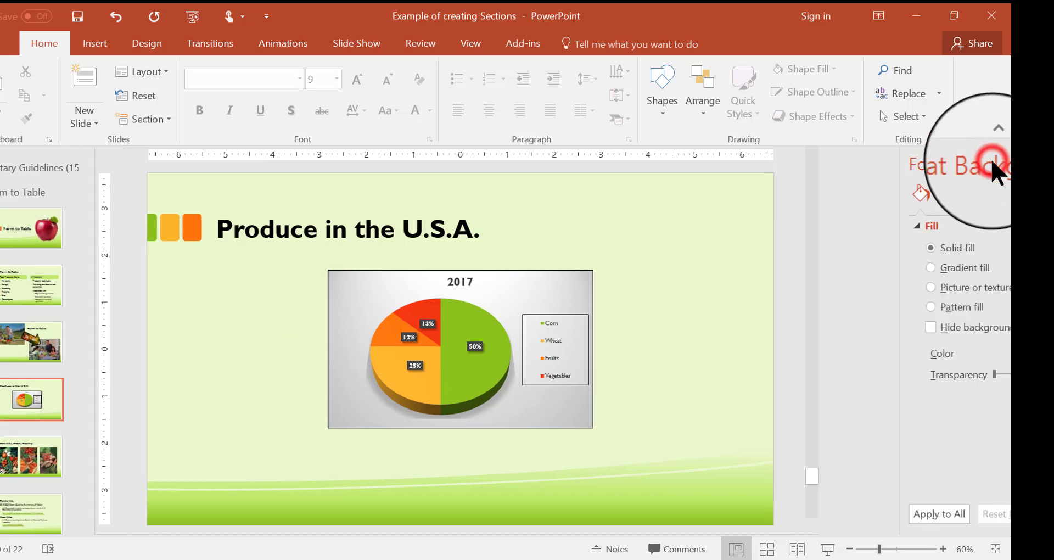
Close the Format Background pane and delete the unlinked pie chart from the slide.
click(994, 165)
drag(459, 287, 455, 285)
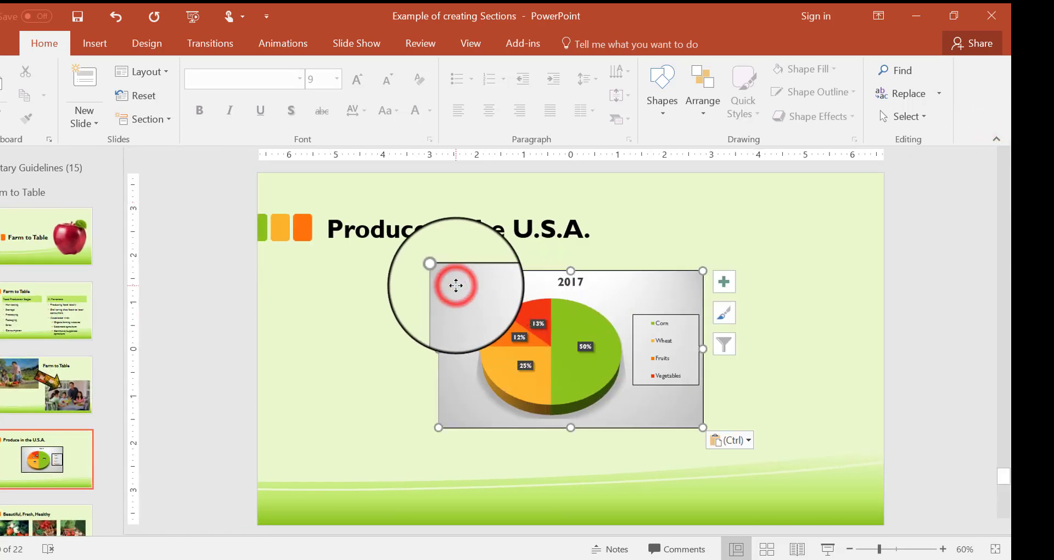
key(Delete)
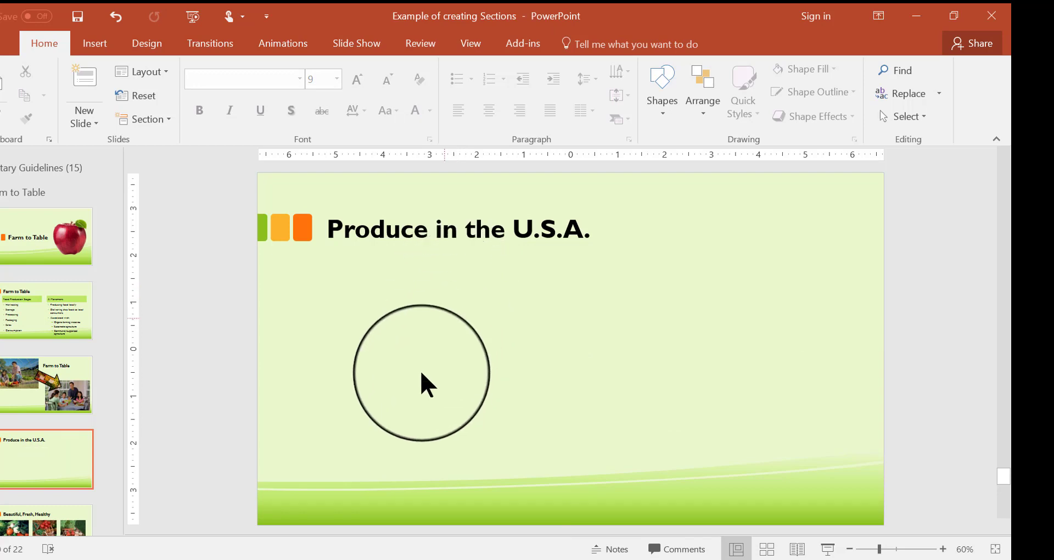
click(383, 558)
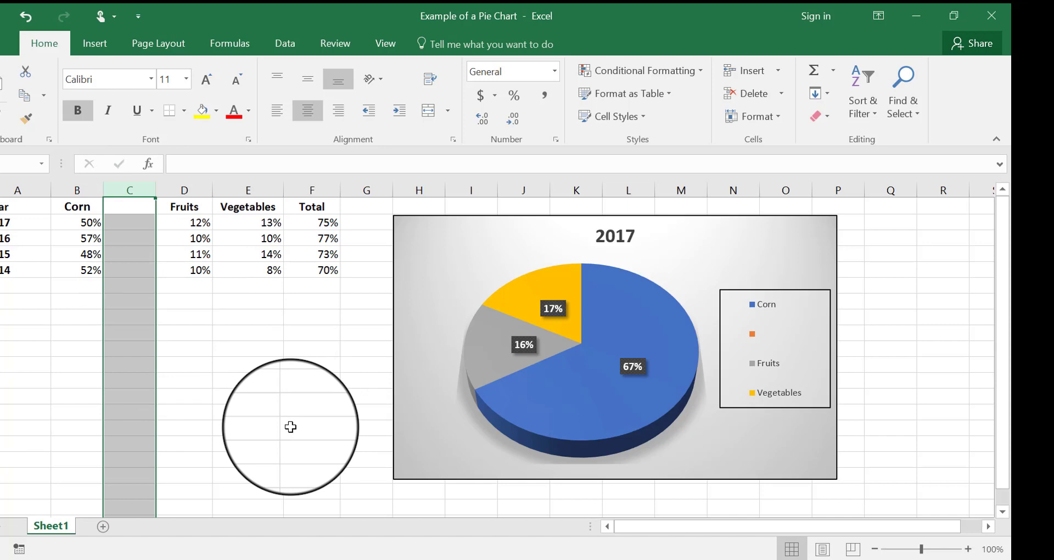
Undo the Wheat column clearing and copy the restored 2017 pie chart.
key(ctrl+z)
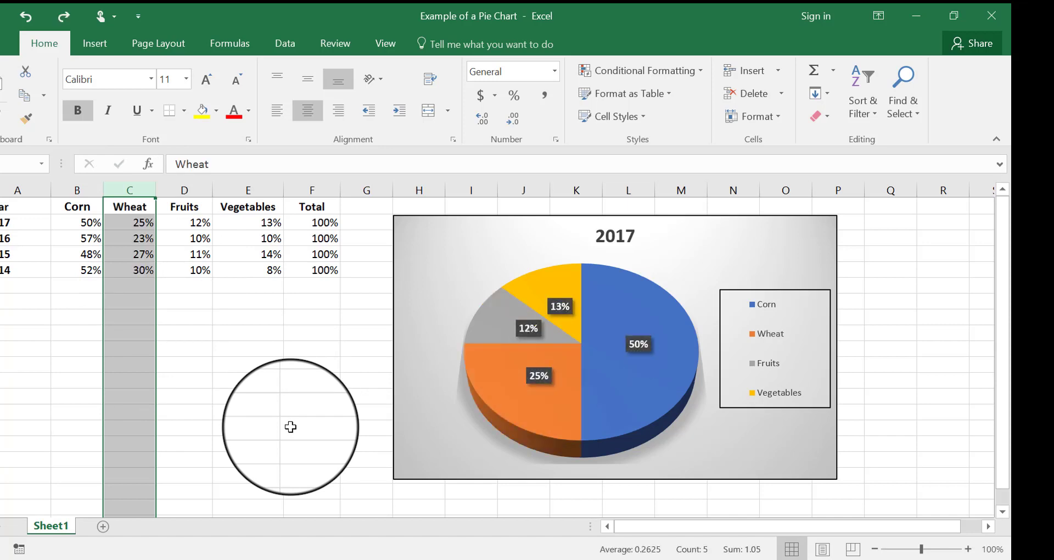
click(290, 426)
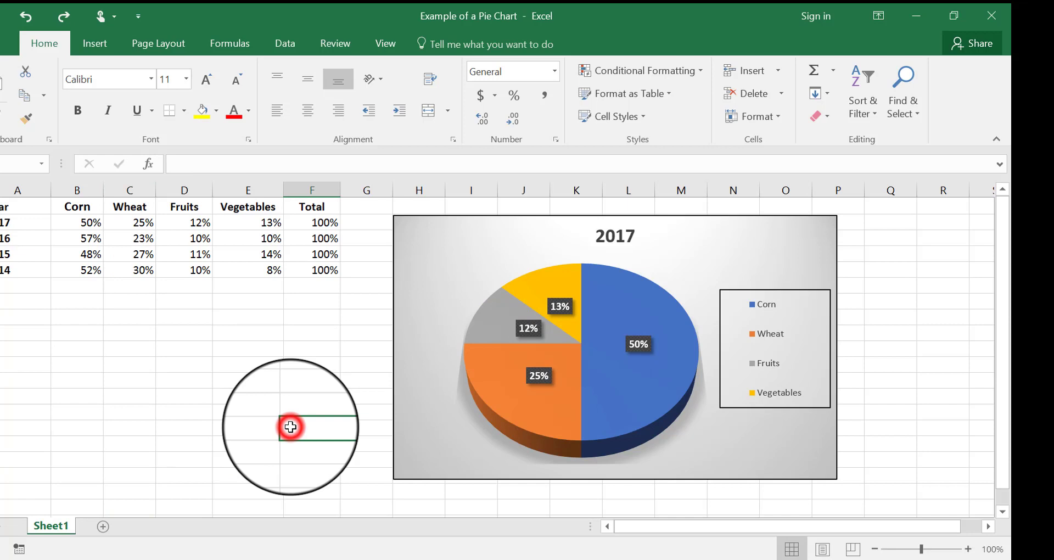
click(414, 240)
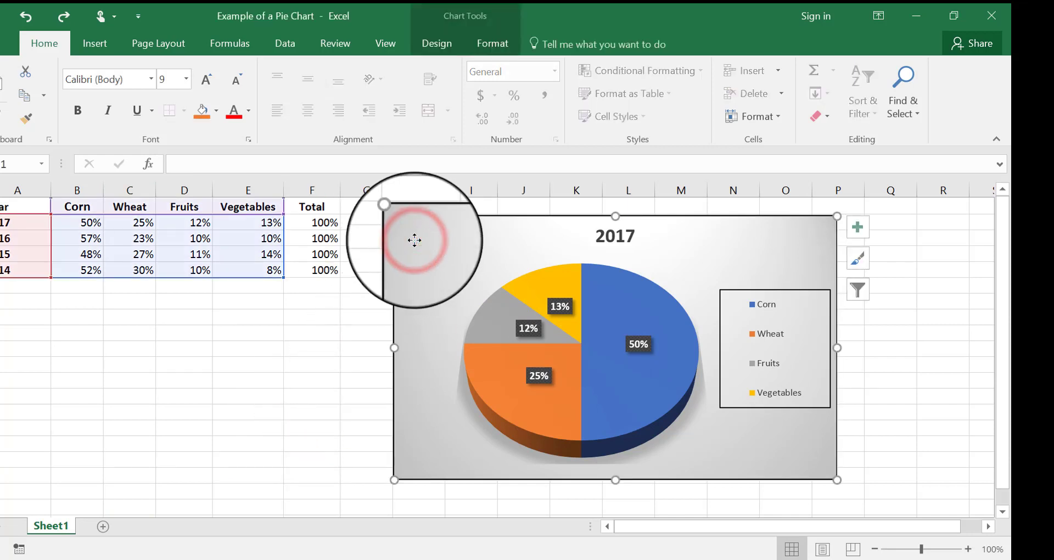
right_click(414, 240)
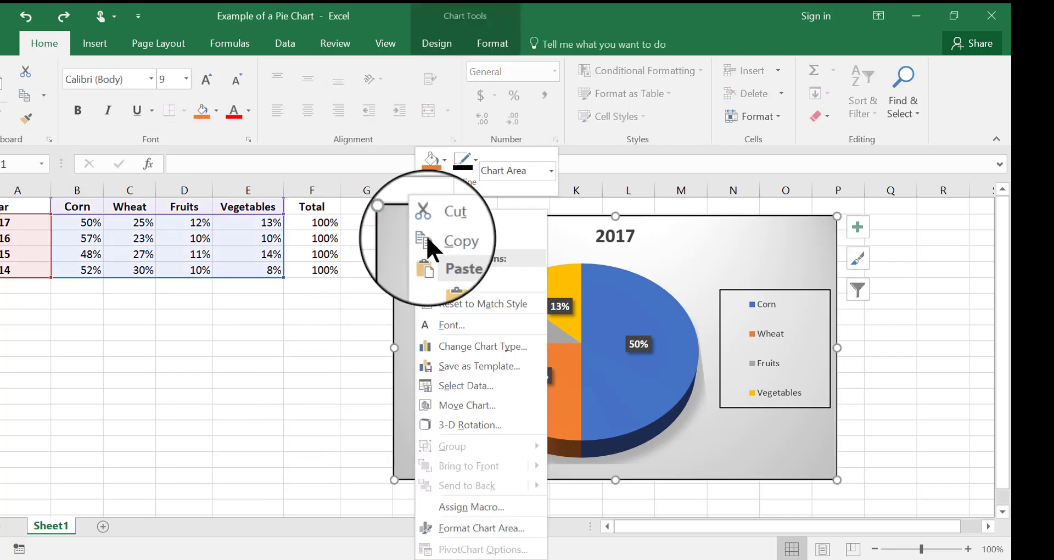
click(448, 244)
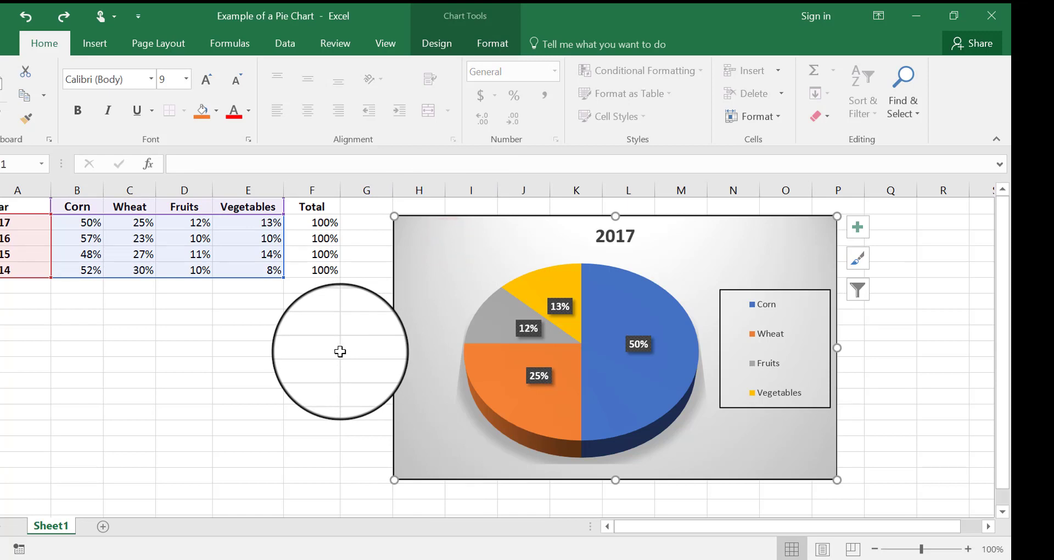
Paste the 2017 pie chart onto the slide with Use Destination Theme & Link Data.
click(363, 558)
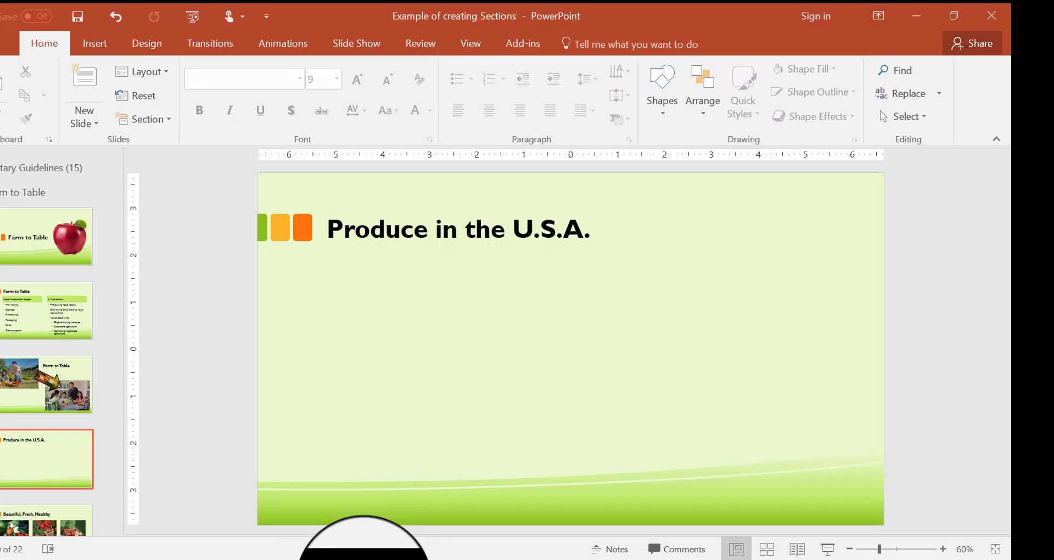
click(491, 312)
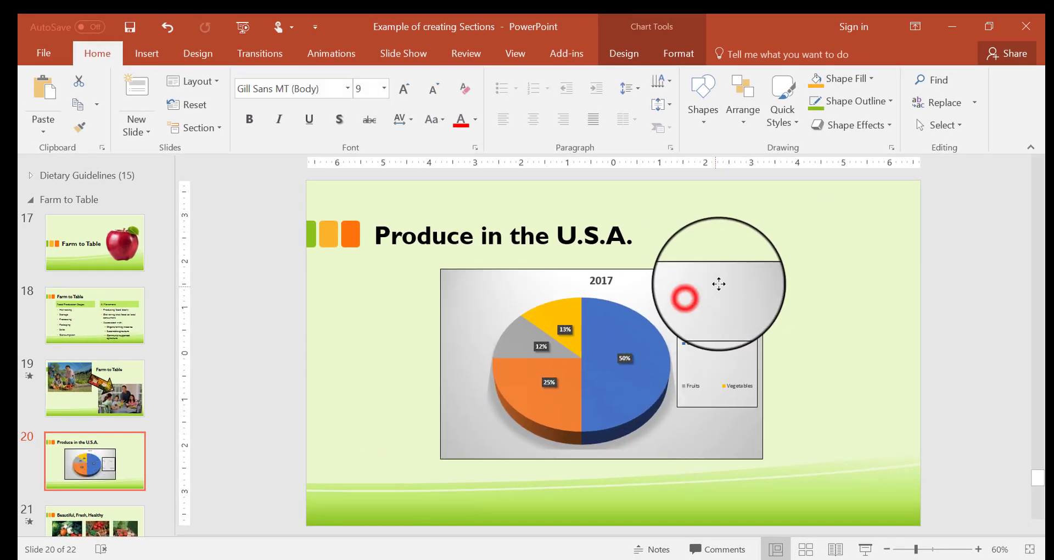
click(405, 349)
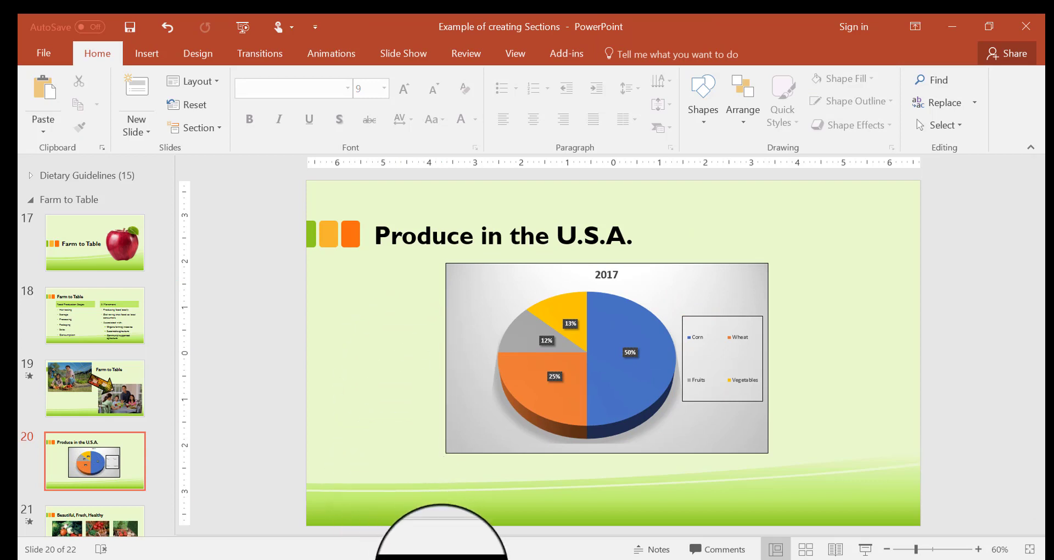
Clear Excel's Wheat column C again, leaving Corn 67%, Fruits 16%, Vegetables 17%.
click(405, 559)
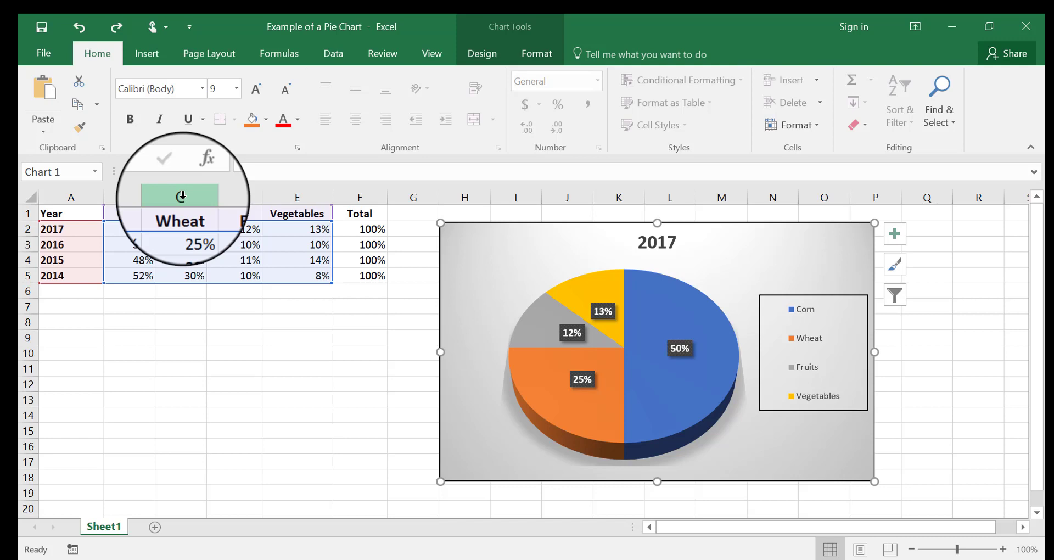
click(182, 195)
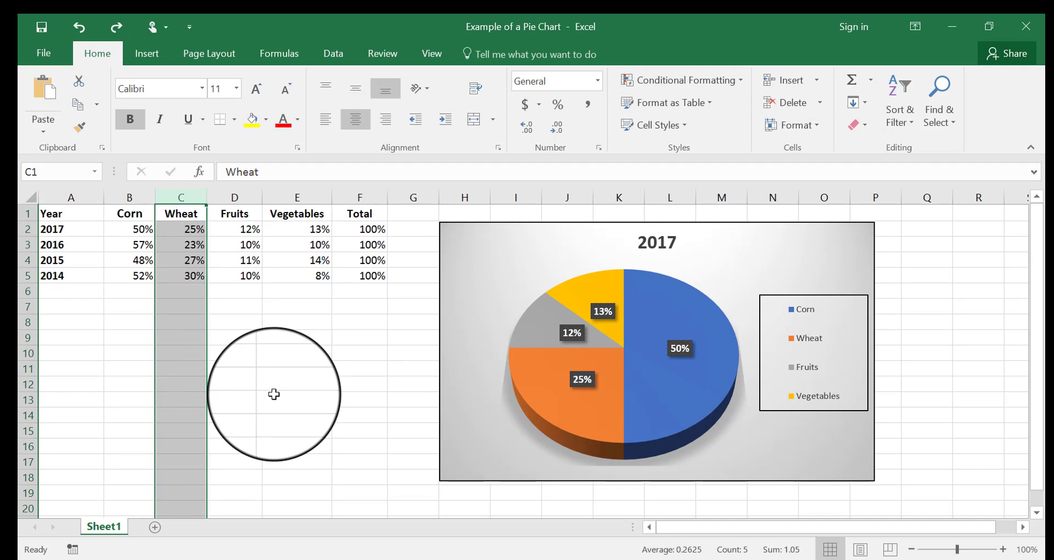
key(Delete)
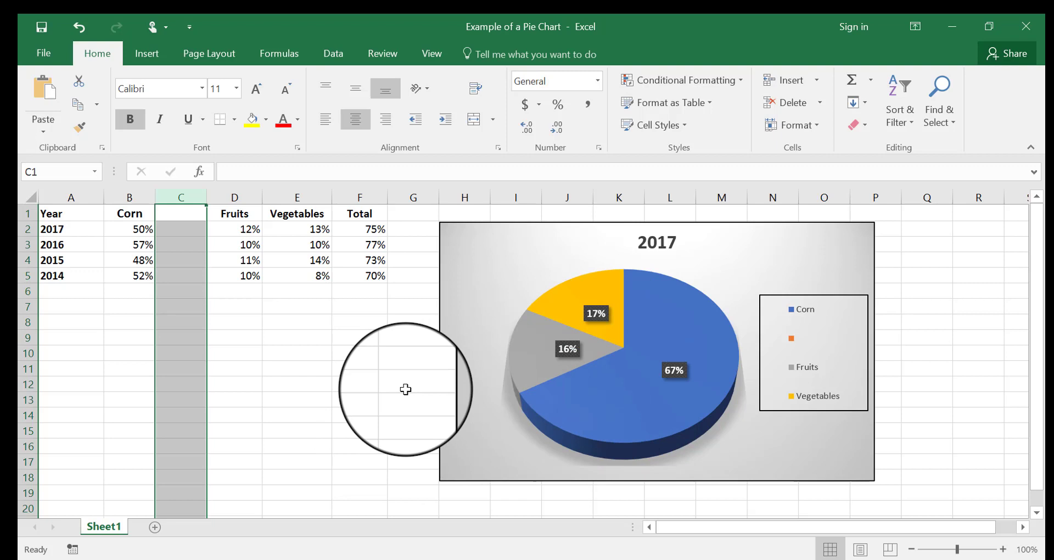
mouse_move(559, 389)
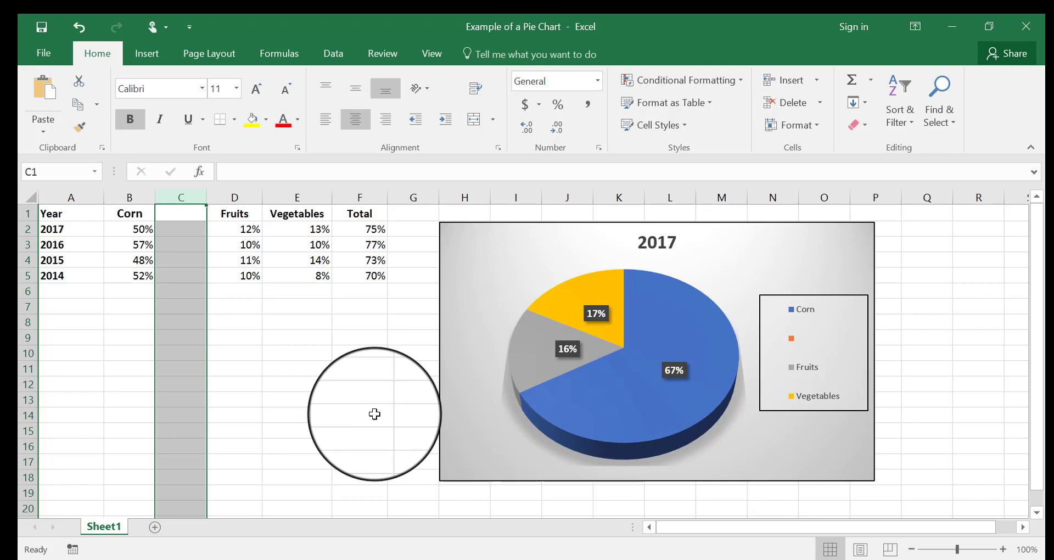
Check that slide 20's linked pie now shows Corn 67%, Fruits 16%, Vegetables 17%.
click(400, 557)
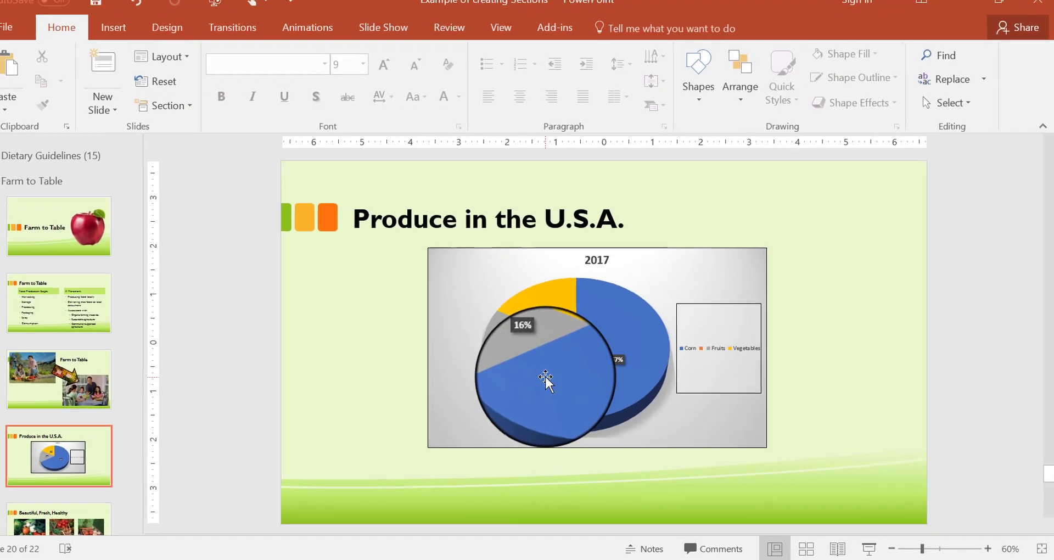
mouse_move(508, 368)
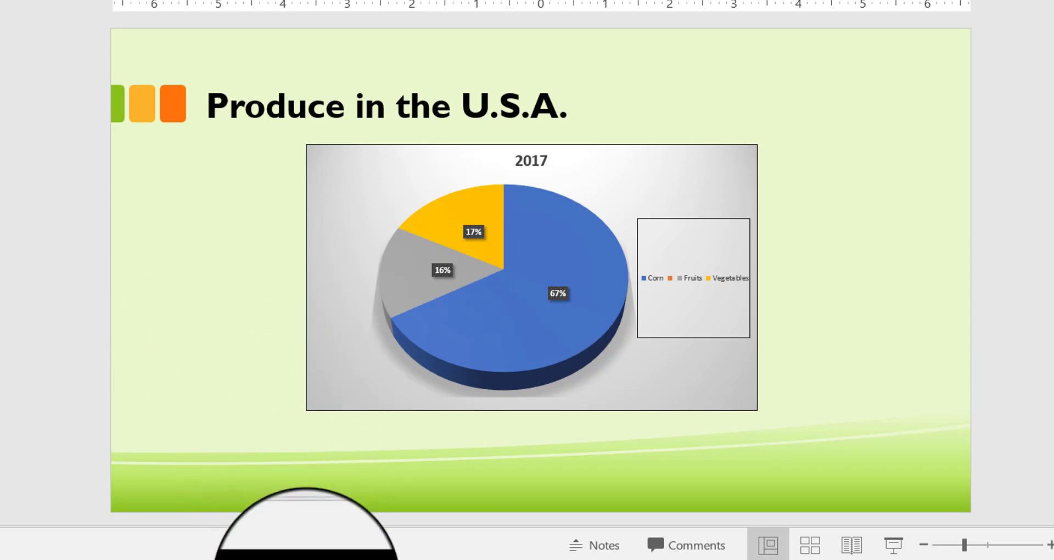
Undo the Wheat column clearing in Excel, restoring Wheat 25% and Corn 50%.
key(alt+Tab)
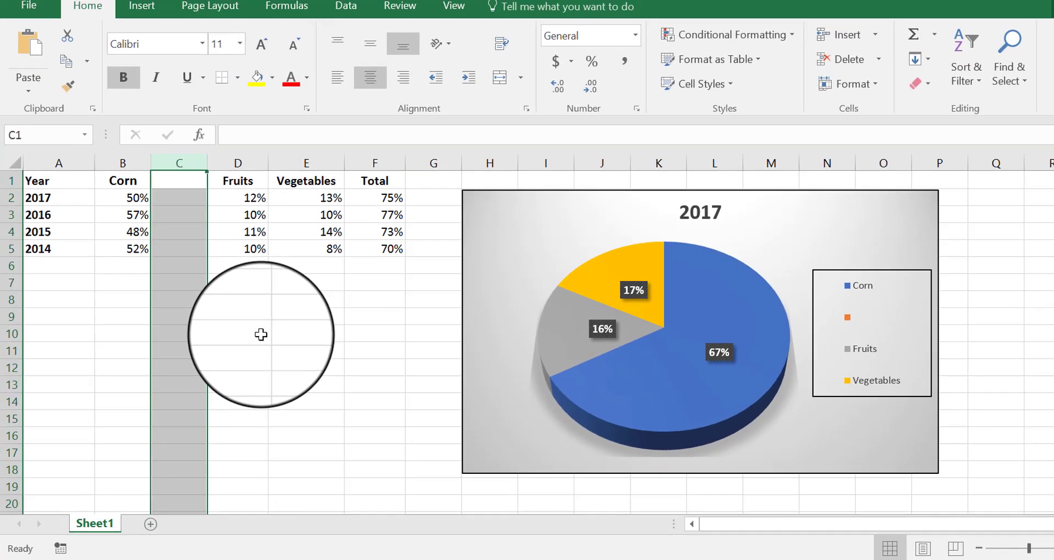
key(ctrl+z)
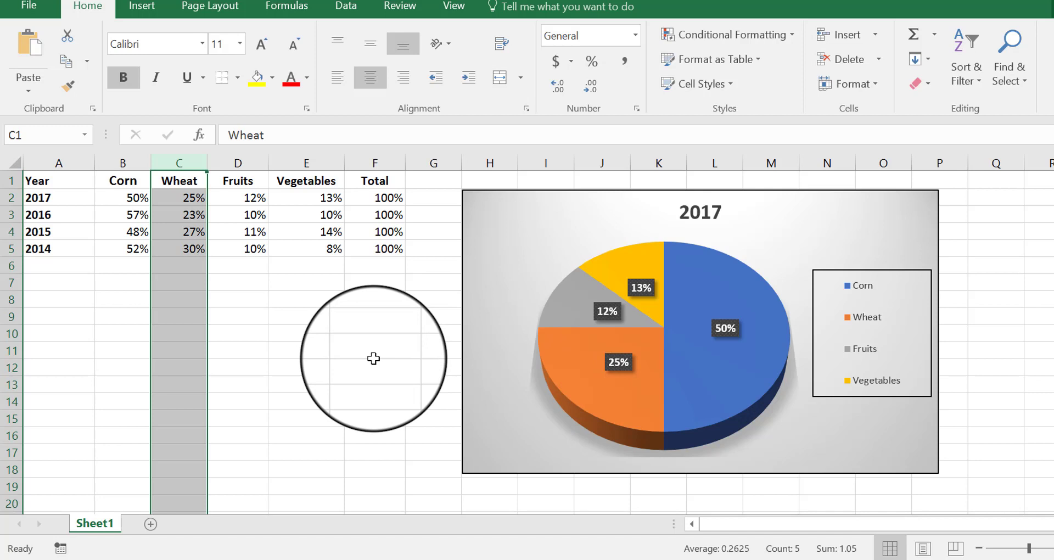
Return to slide 20 to confirm the linked pie shows Corn 50%, Wheat 25%, Fruits 12%, Vegetables 13%.
click(422, 557)
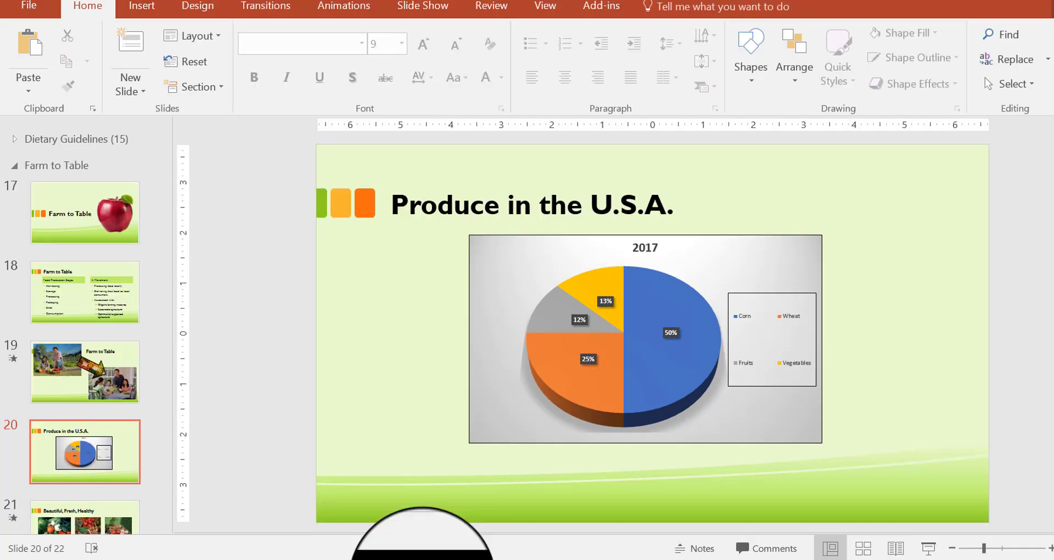
click(414, 383)
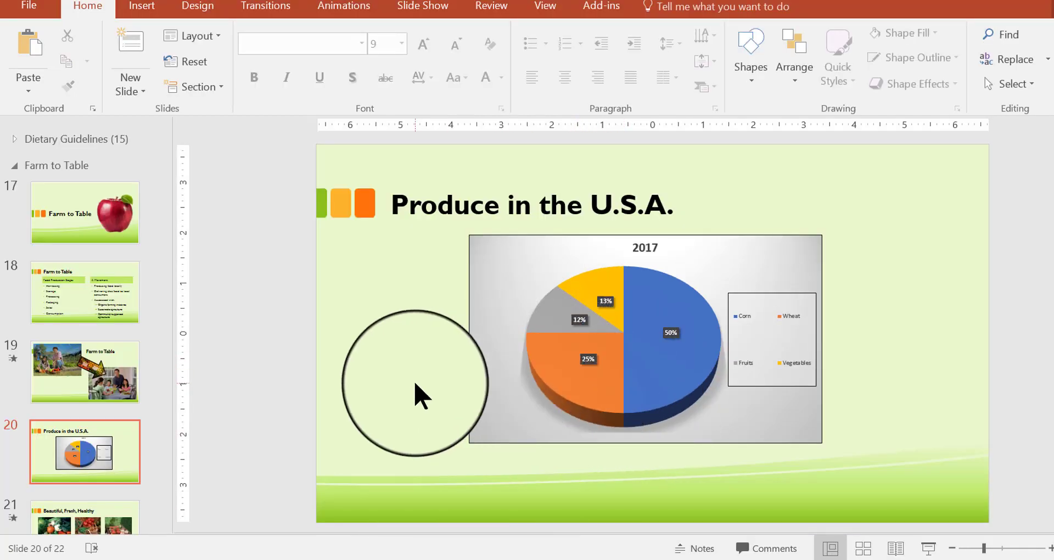